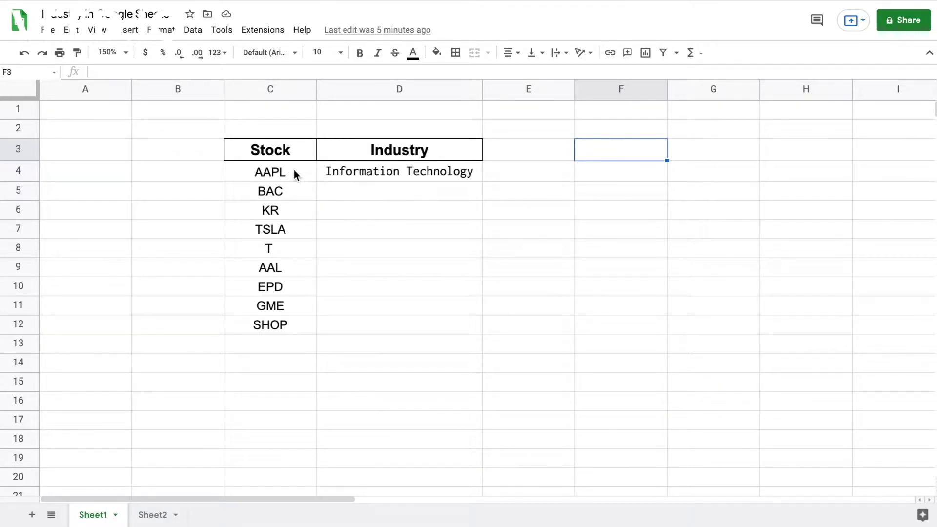
- Copy the INDEX(IMPORTXML) formula from D4 down through D12 so every ticker gets its sector
click(405, 173)
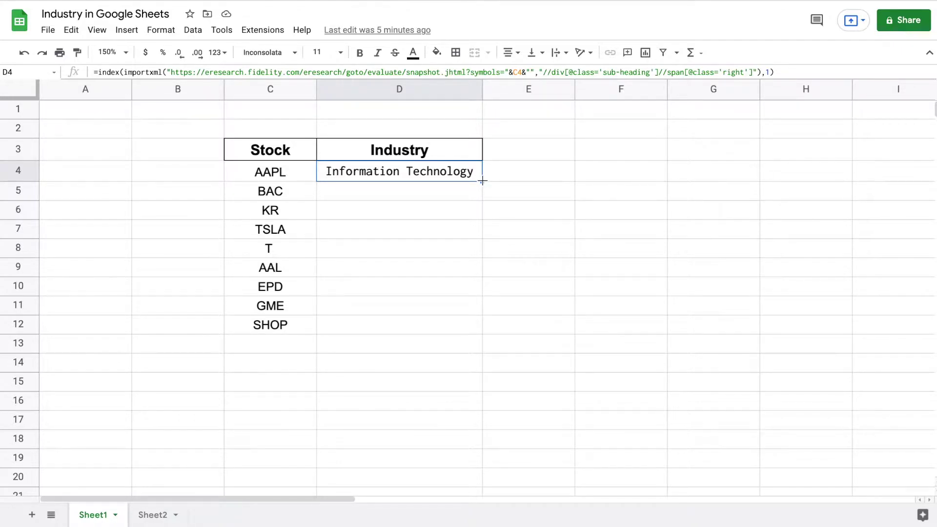
drag(482, 180, 460, 325)
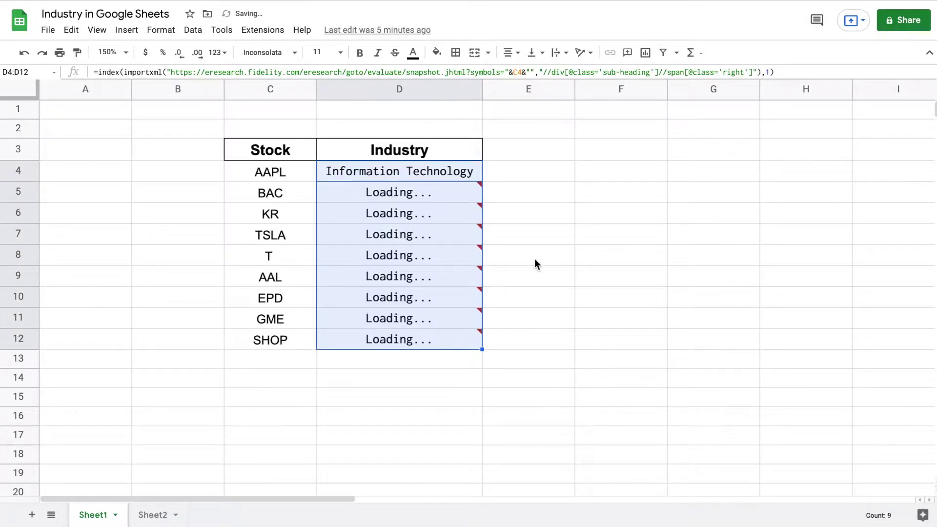
click(518, 198)
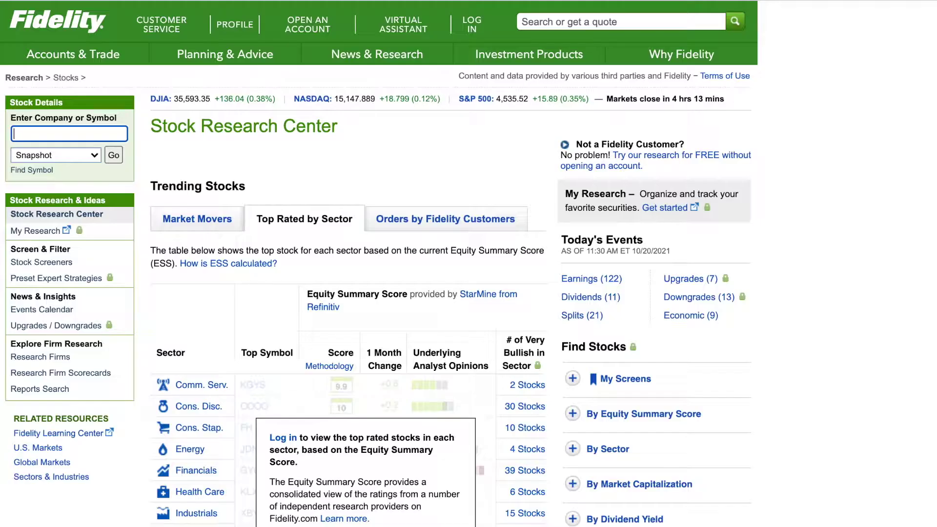
- Look up the AAPL ticker in Fidelity Research and load its snapshot page
click(348, 189)
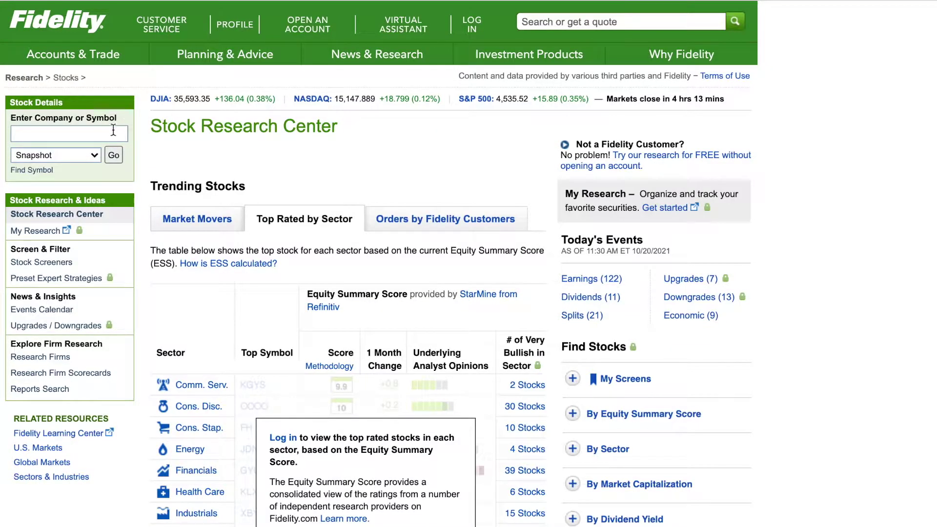
click(111, 132)
text(aapl)
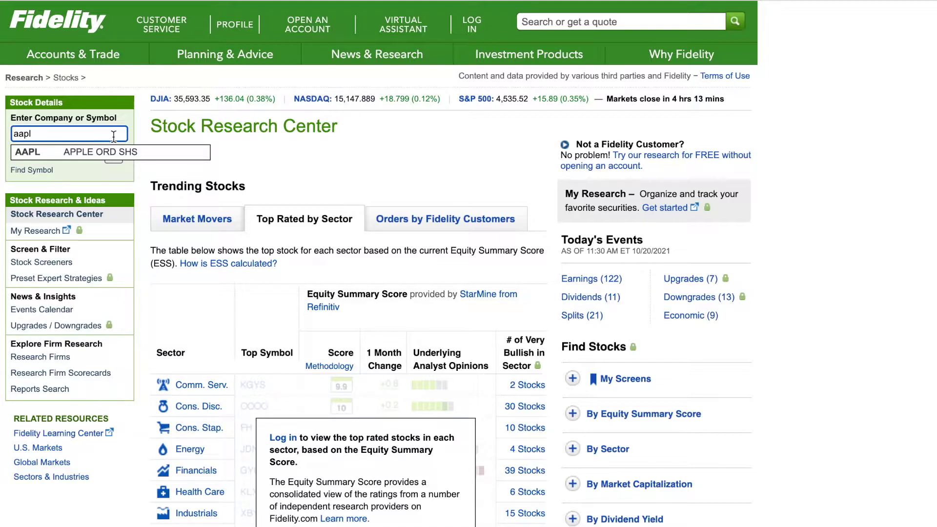
click(118, 154)
click(119, 158)
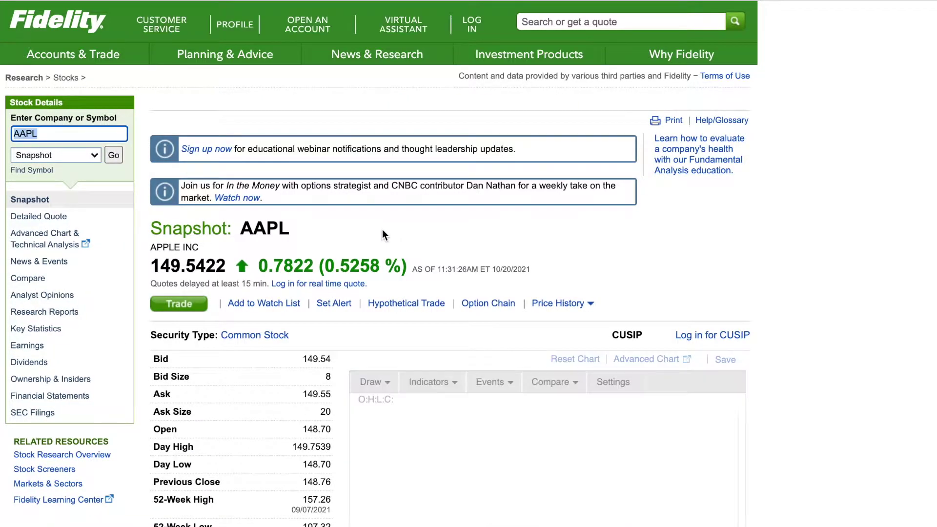
scroll(361, 228, down, 3)
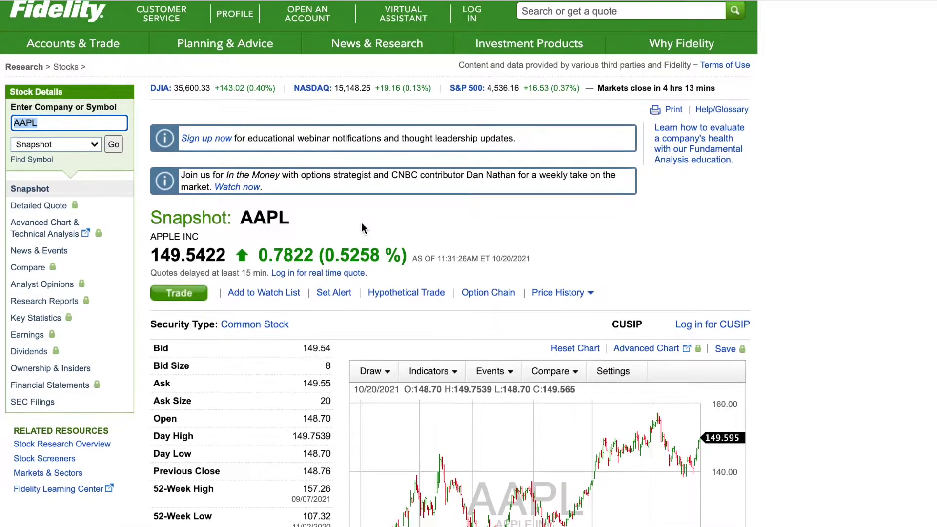
scroll(342, 235, down, 2)
scroll(333, 238, down, 1)
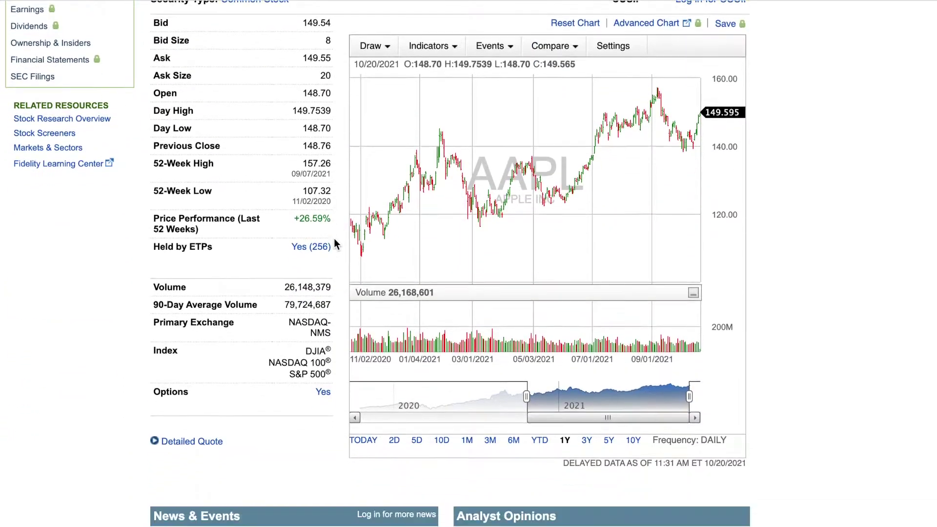
scroll(334, 238, down, 3)
scroll(333, 238, down, 3)
scroll(334, 238, down, 3)
scroll(334, 238, down, 2)
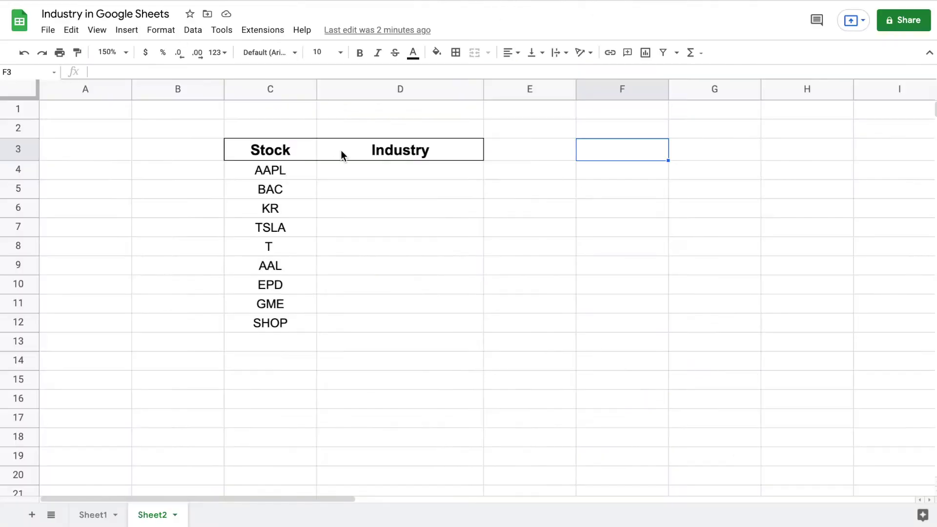
- Begin an IMPORTXML formula in D4 with the pasted Fidelity AAPL snapshot URL as its source
click(386, 173)
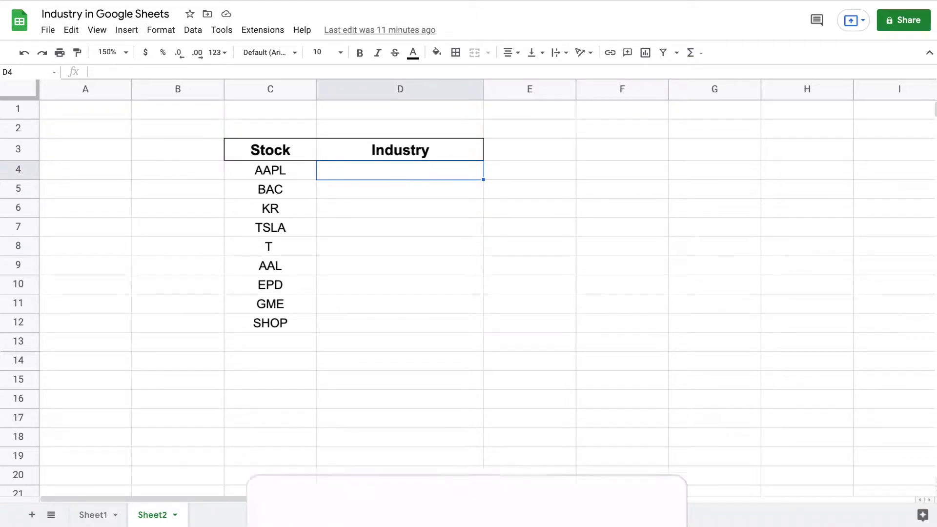
text(=impor)
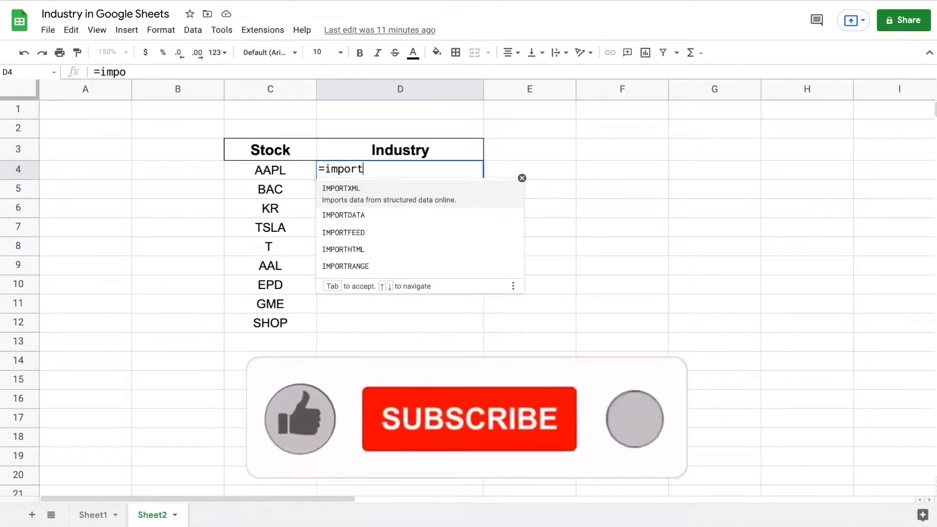
text(t)
key(Tab)
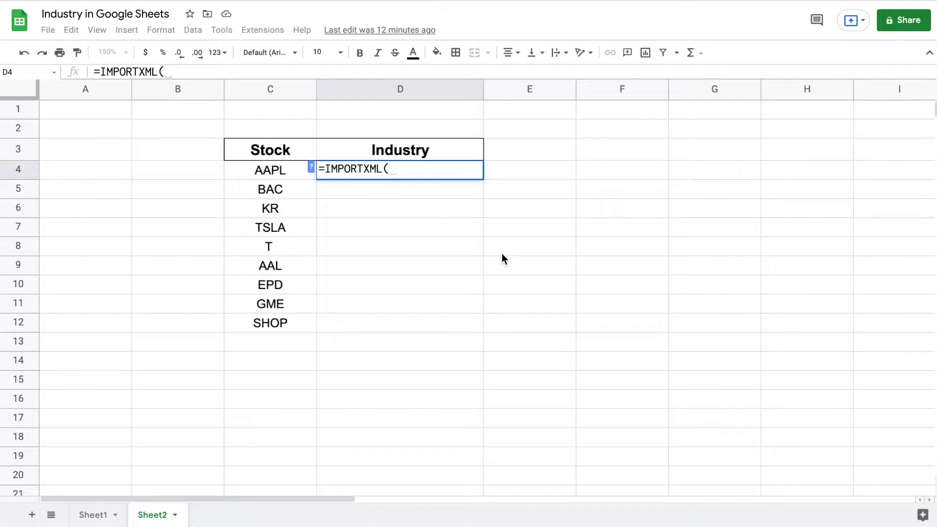
text(https://eresearch.fidelity.com/eresearch/evaluate/snapshot.jhtml?symbols=AAPL)
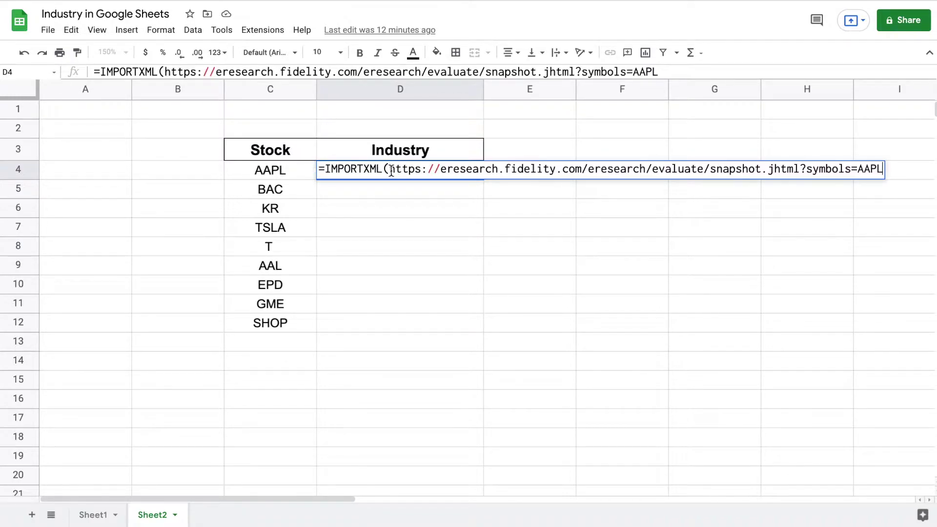
click(387, 170)
text(")
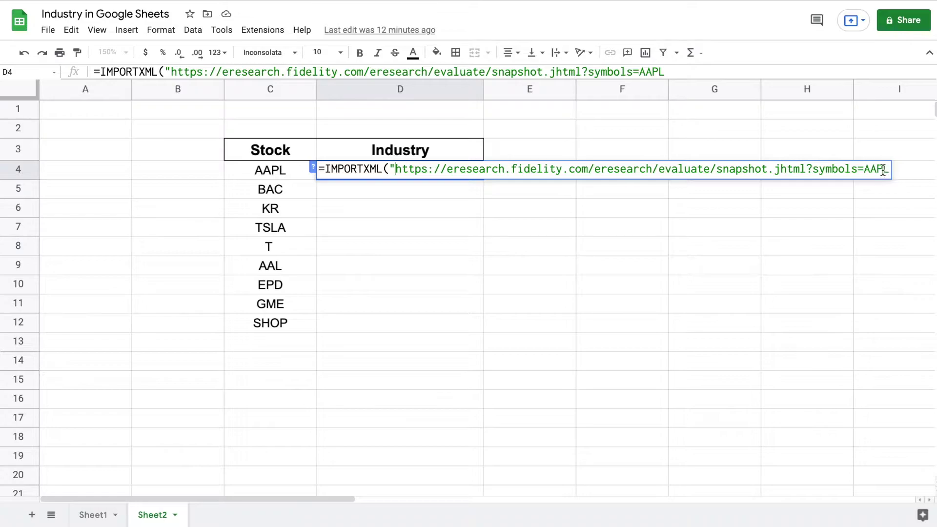
- Replace the hard-coded AAPL at the URL's end with a concatenated reference to ticker cell C4
drag(866, 171, 891, 175)
key(BackSpace)
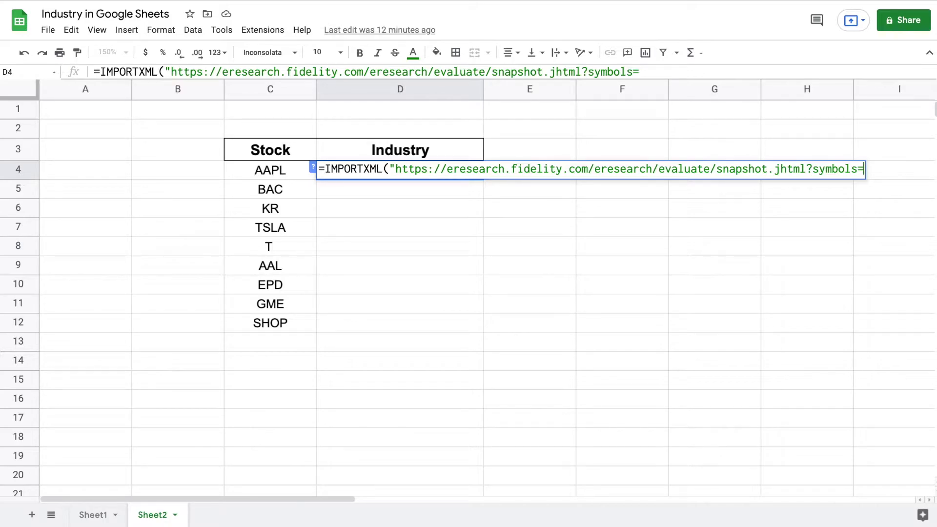
text(")
text(&)
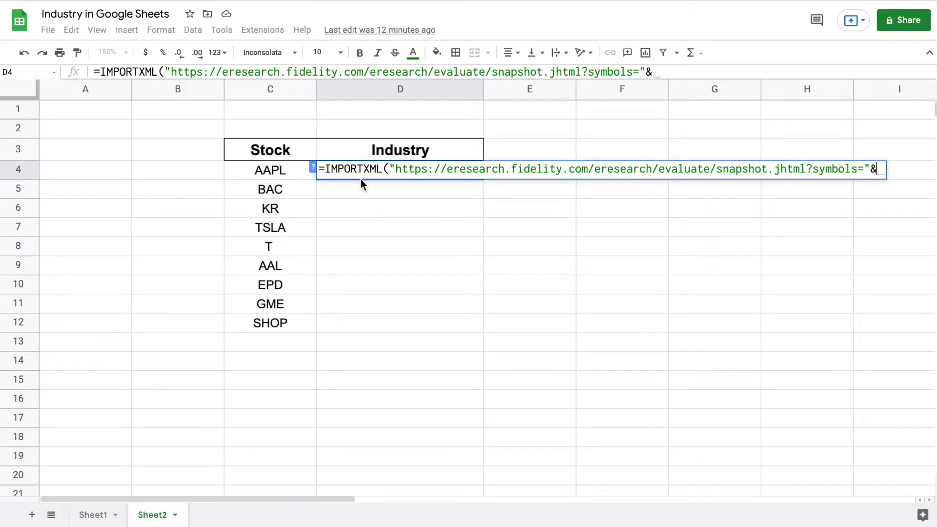
click(275, 170)
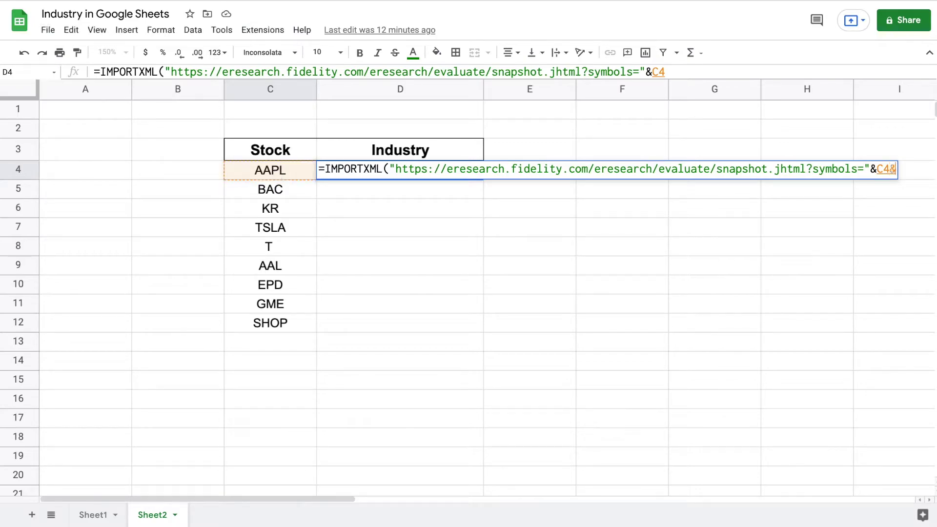
text(&)
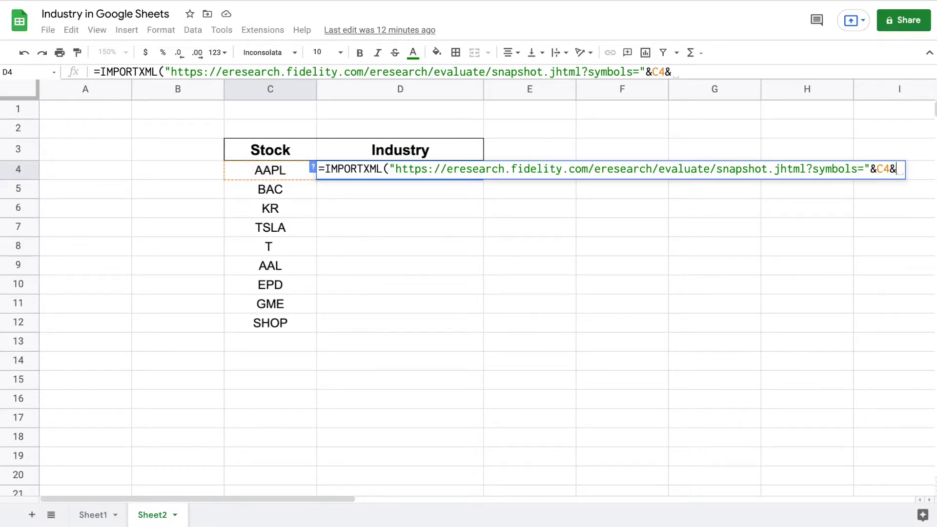
text("")
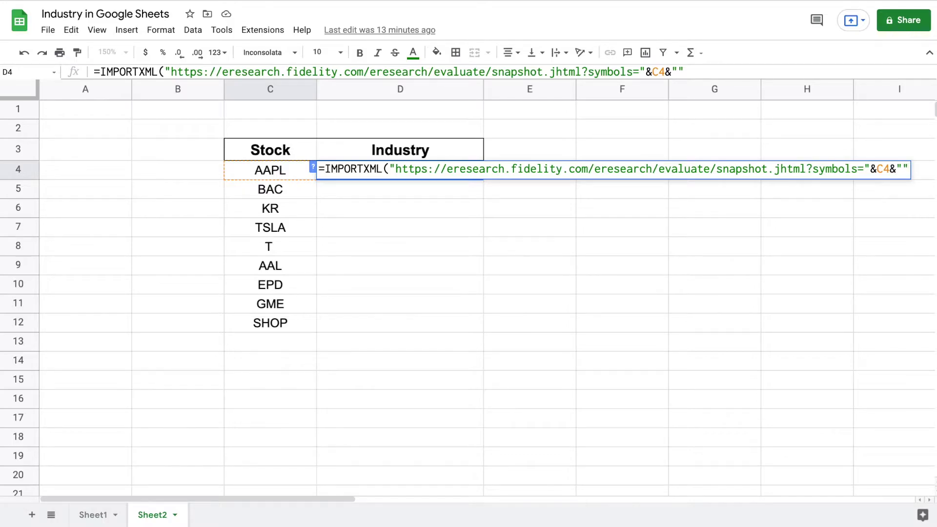
text(,)
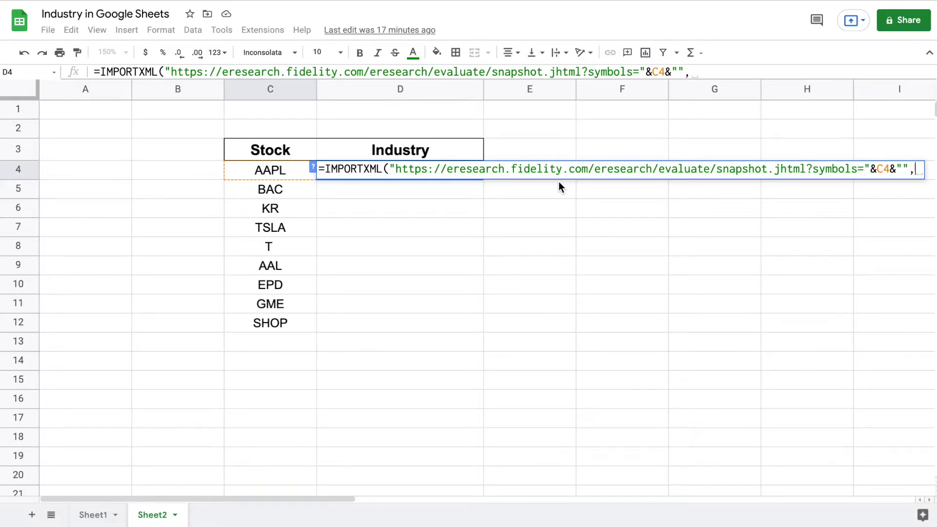
text(")
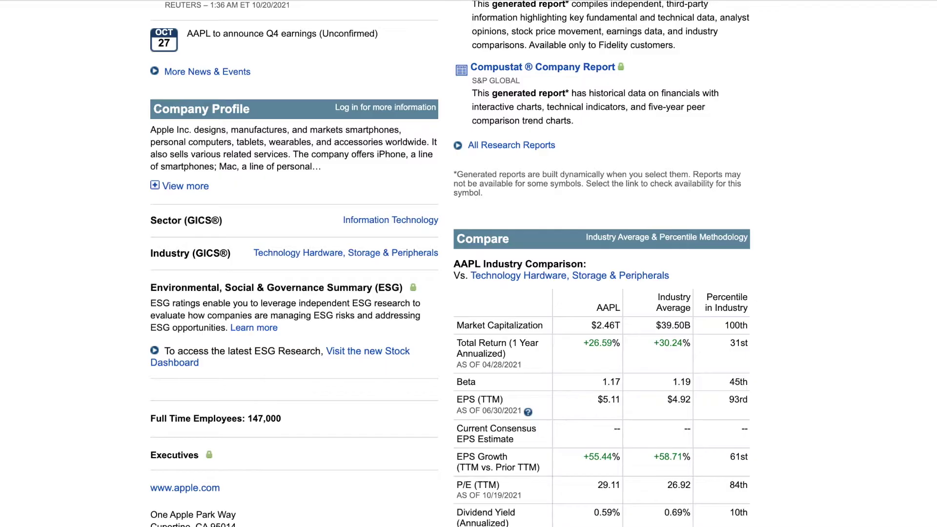
- Inspect the HTML around the Sector value on Fidelity's AAPL page
right_click(448, 219)
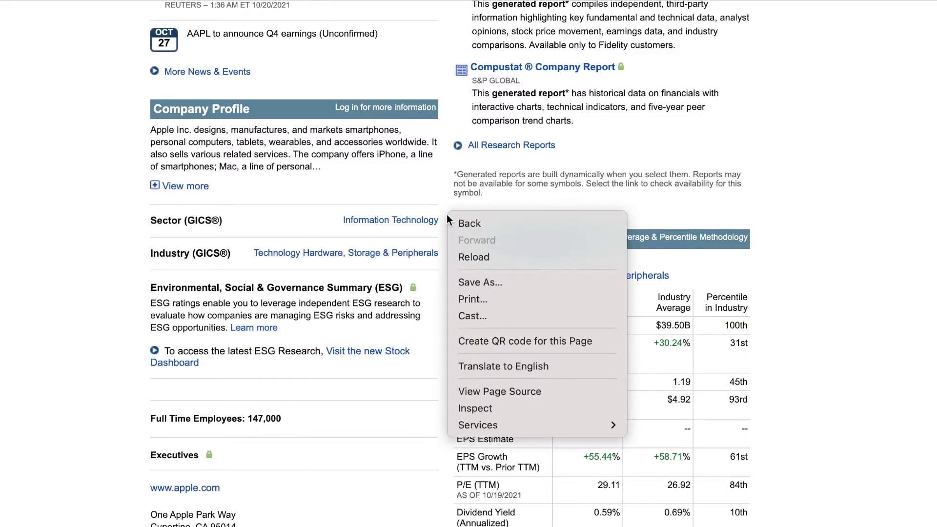
click(505, 404)
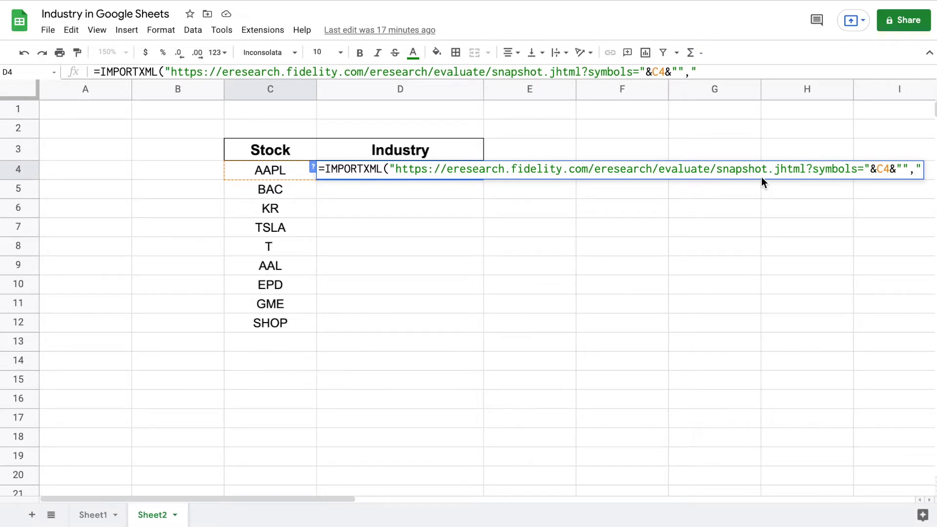
text(//)
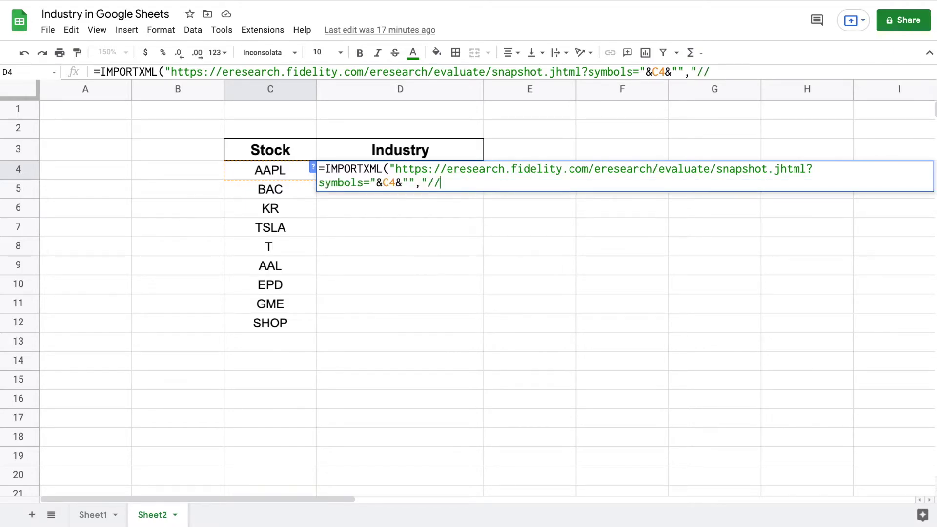
text(di)
text(v)
text([)
key(BackSpace)
text([)
text(@class)
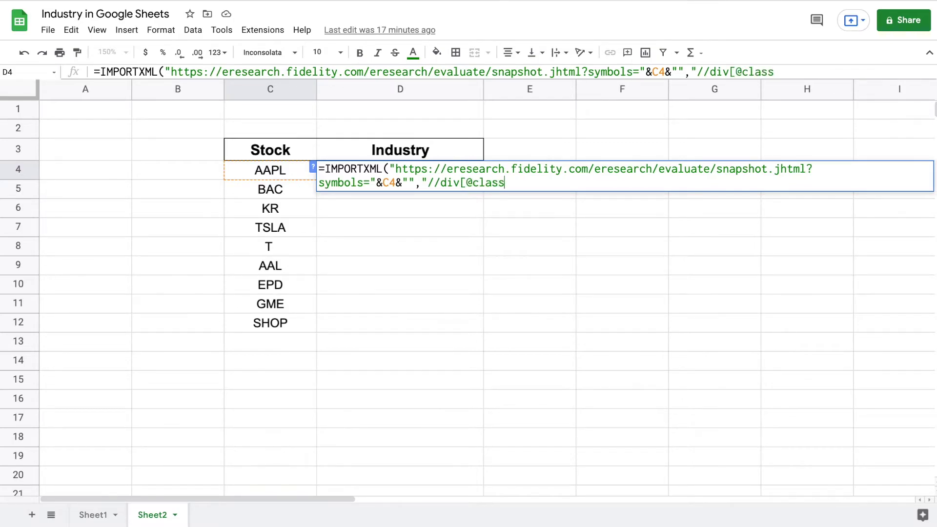
text(=')
text(sub)
text(-headin)
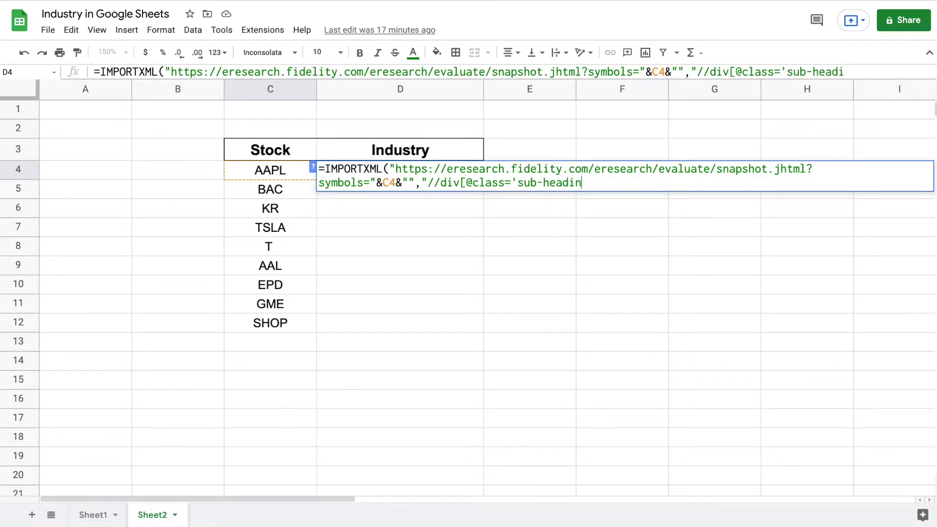
text(g')
text(])
text(//span)
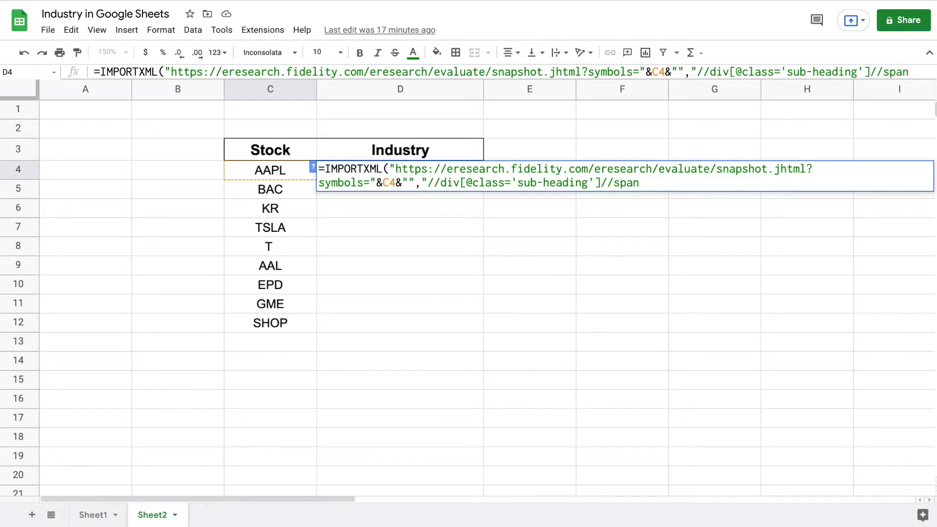
text([@)
text(class)
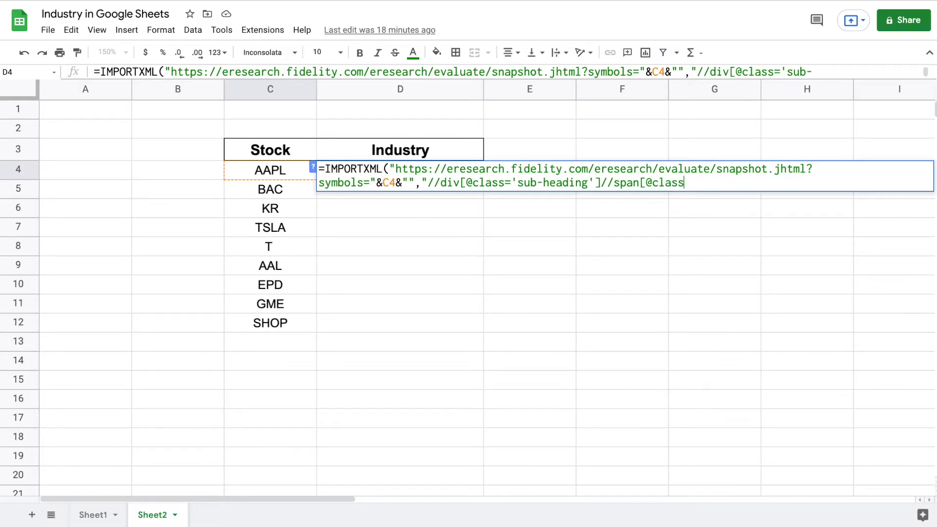
text(=')
text(righ)
text(t')
text(])
text(")
text())
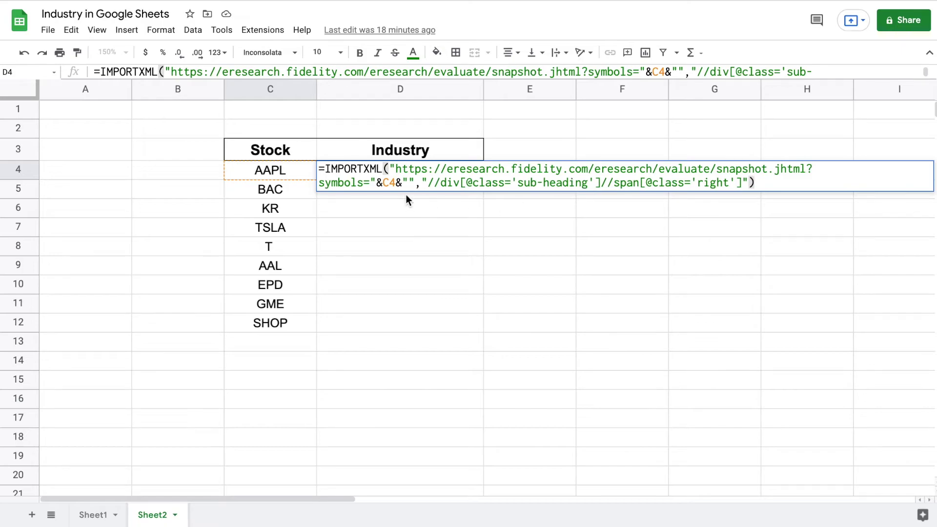
click(325, 169)
text(Inde)
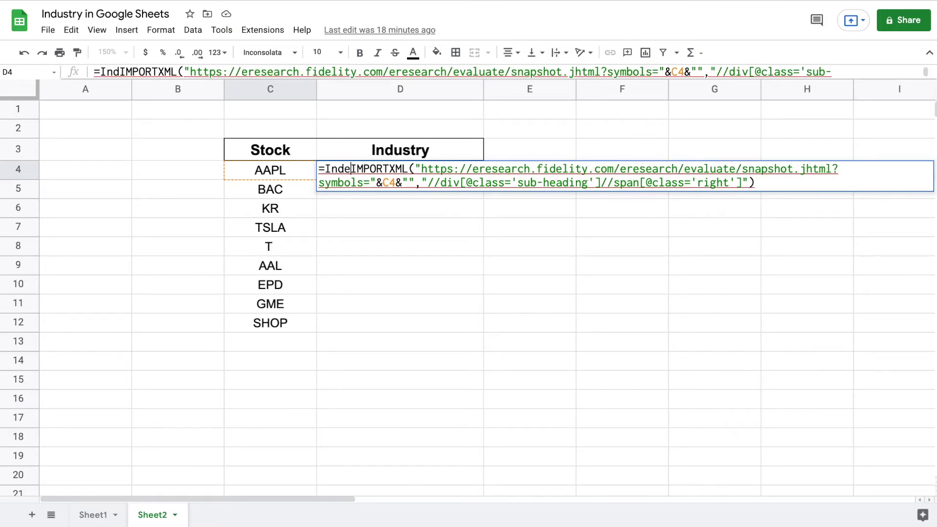
text(x)
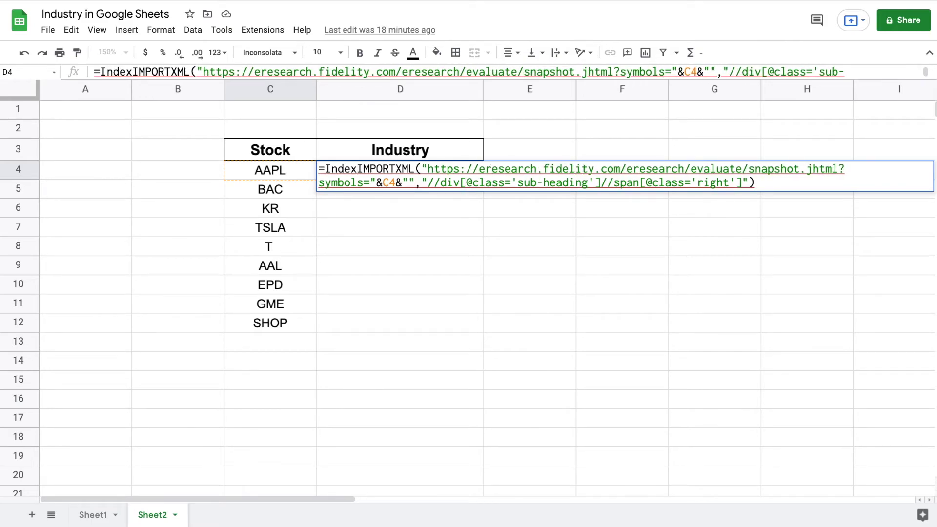
text(()
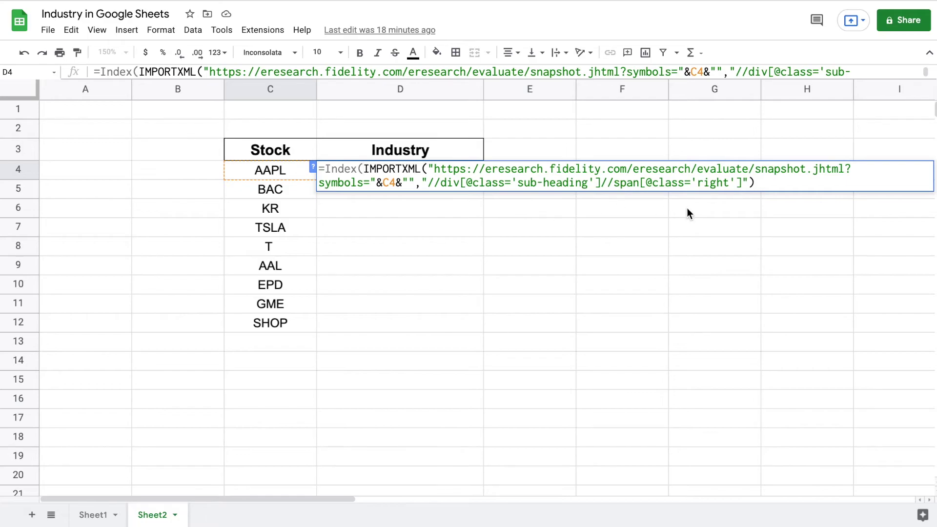
- Wrap the formula in INDEX(...,1) and enter it so D4 returns Information Technology
click(770, 183)
text(,1)
text())
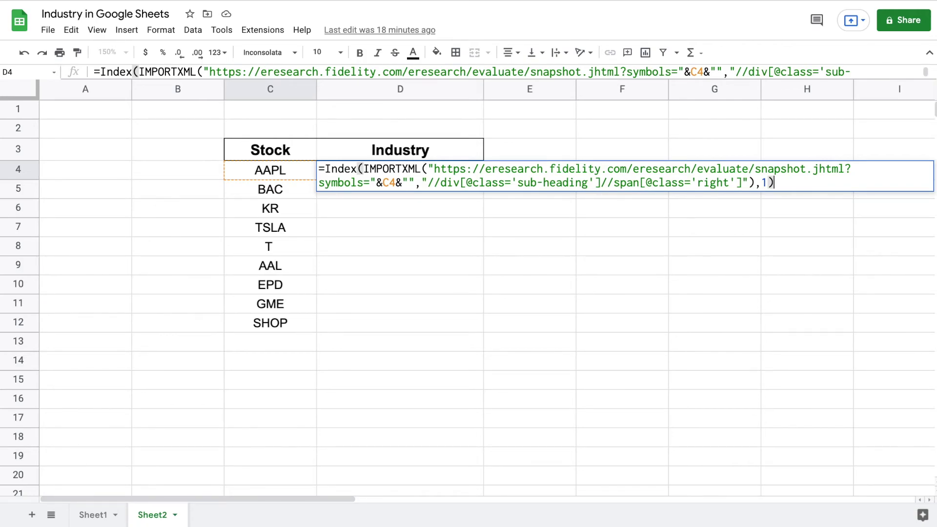
key(Return)
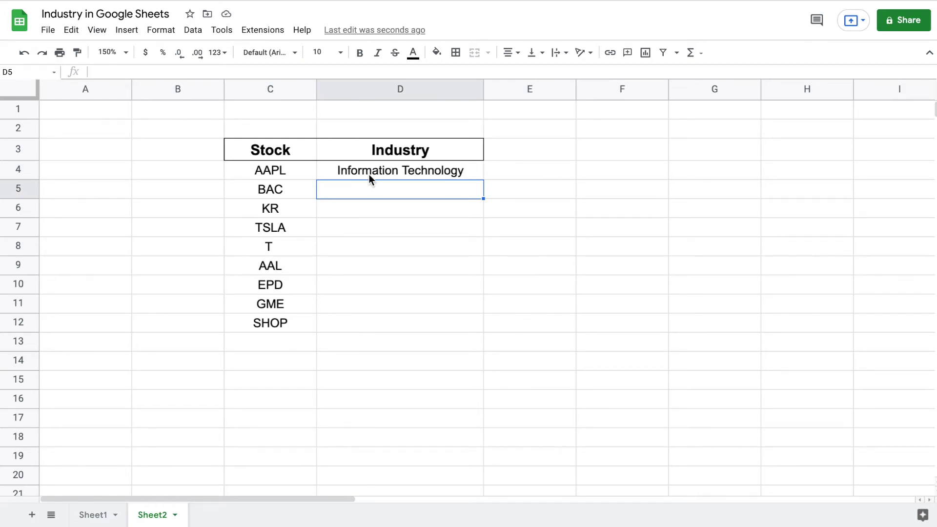
- Fill the D4 formula down through D12 so tickers from BAC to SHOP show their sectors
click(454, 172)
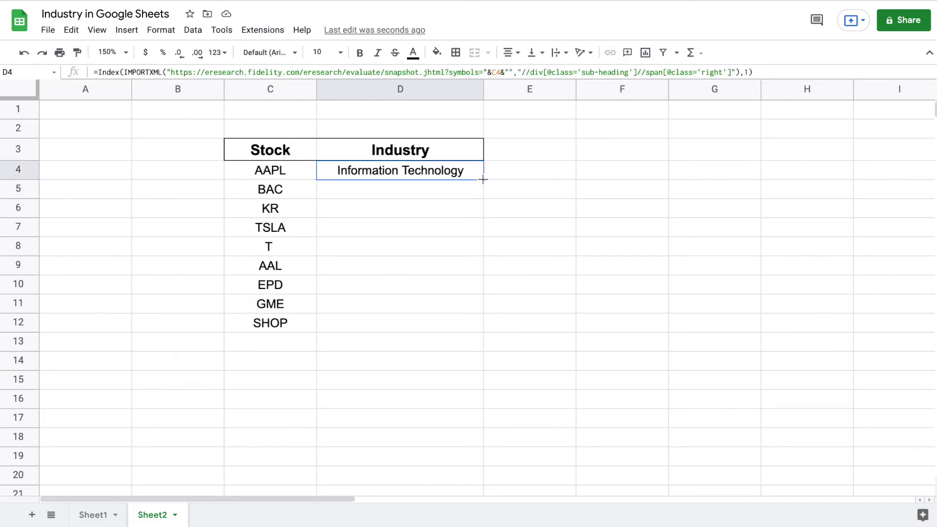
drag(483, 179, 453, 322)
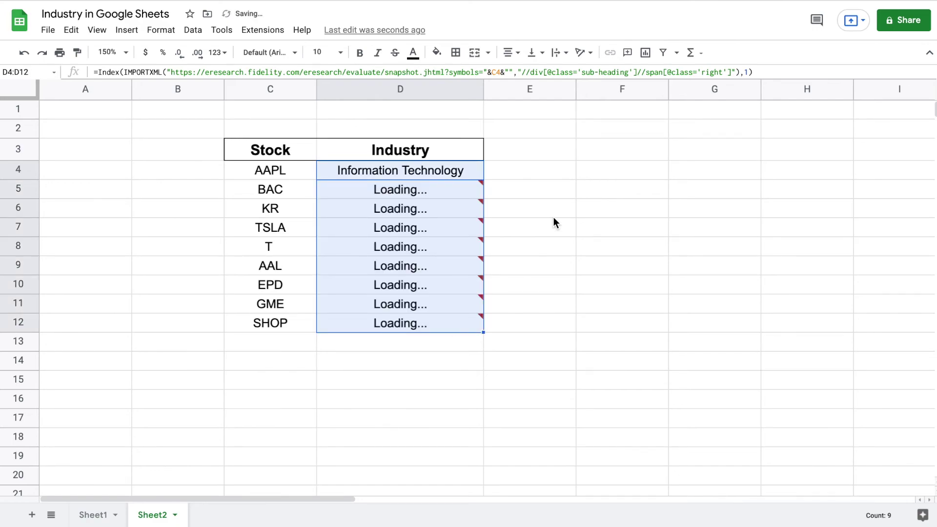
click(511, 169)
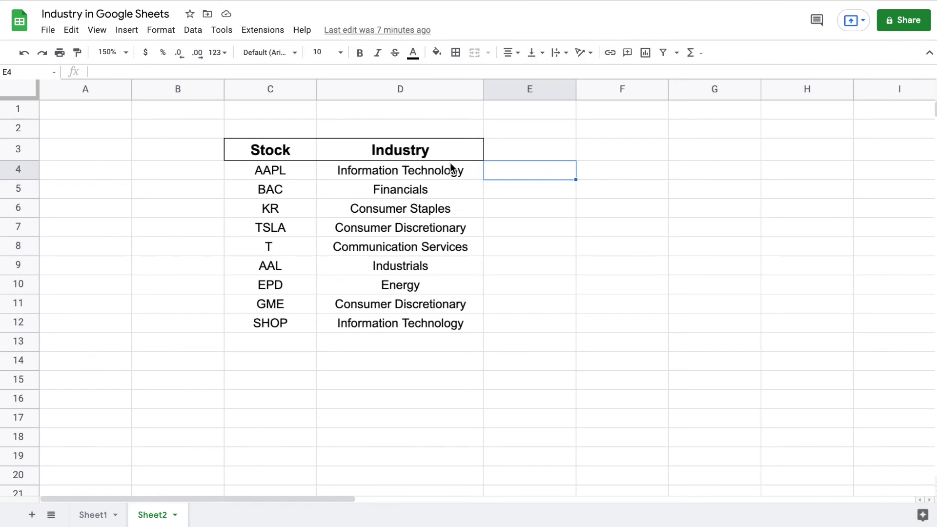
click(431, 173)
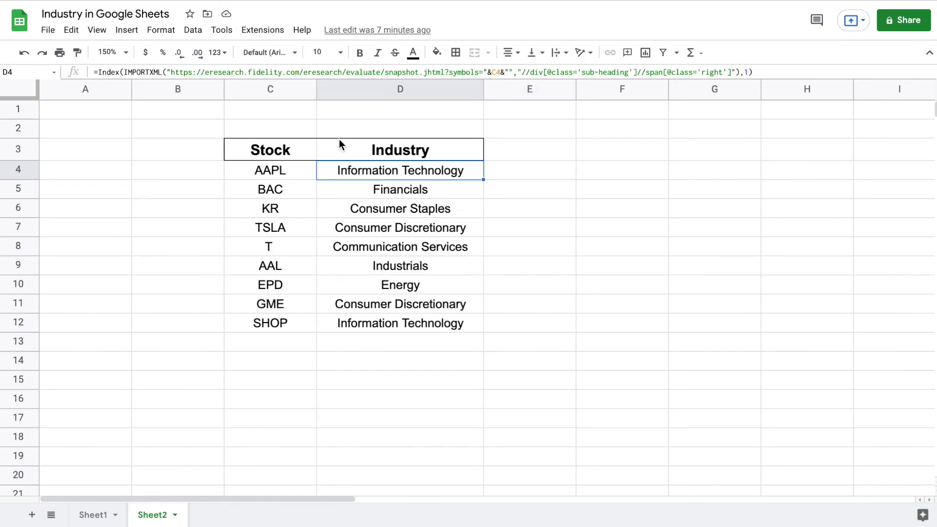